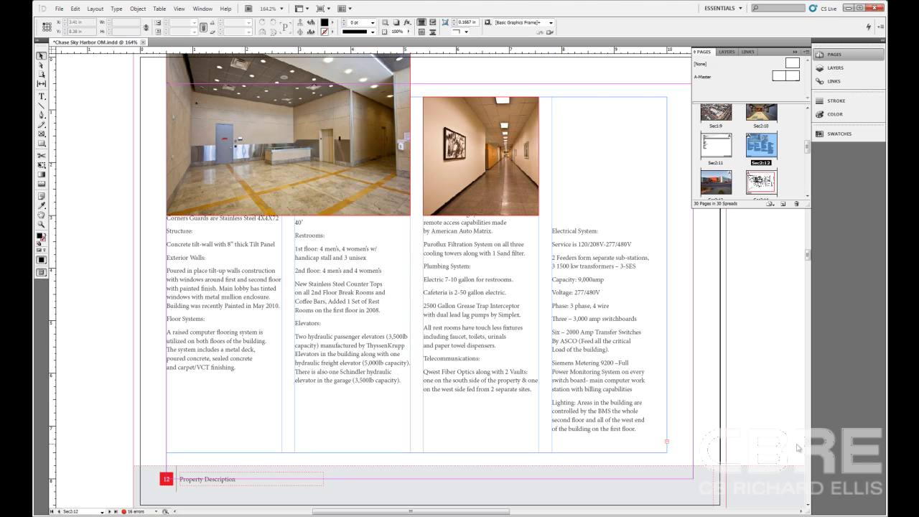
# - Go to page Sec2:11 of the Chase Sky Harbor OM from the Pages panel
pyautogui.click(664, 374)
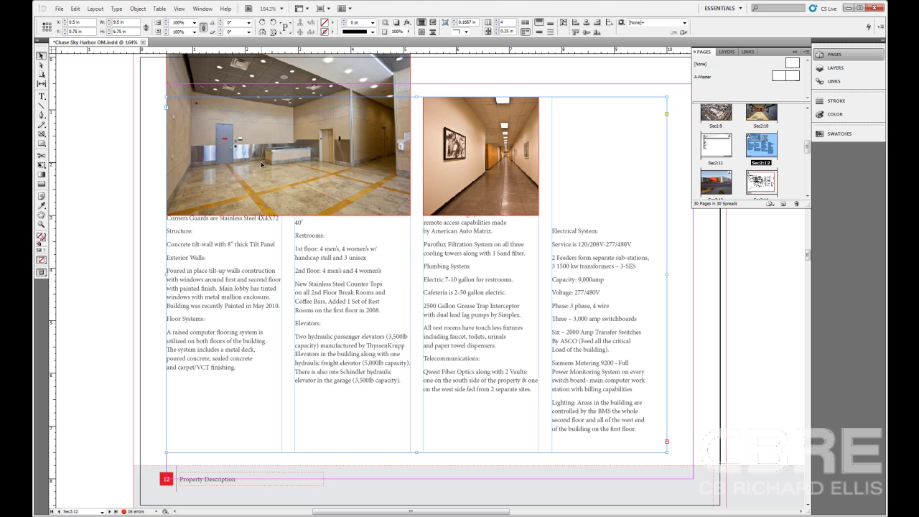
pyautogui.click(725, 154)
pyautogui.doubleClick(725, 153)
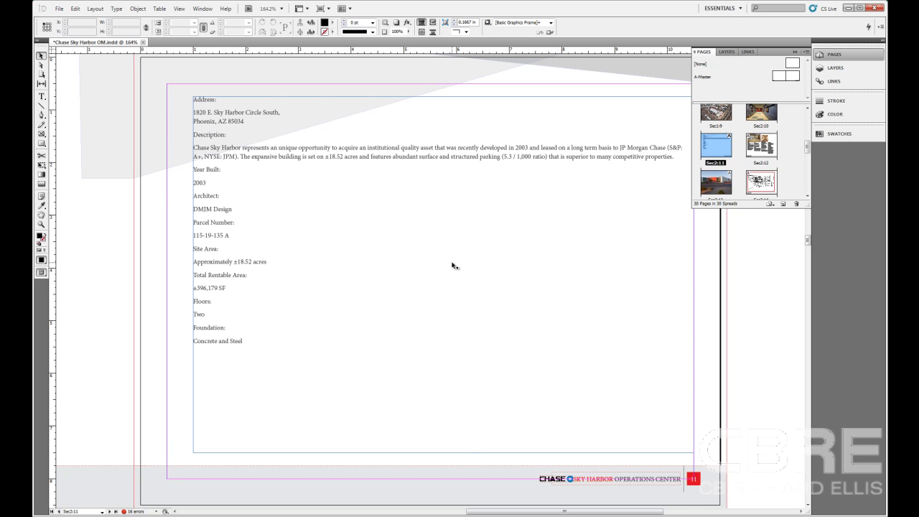
pyautogui.hotkey('ctrl', 'b')
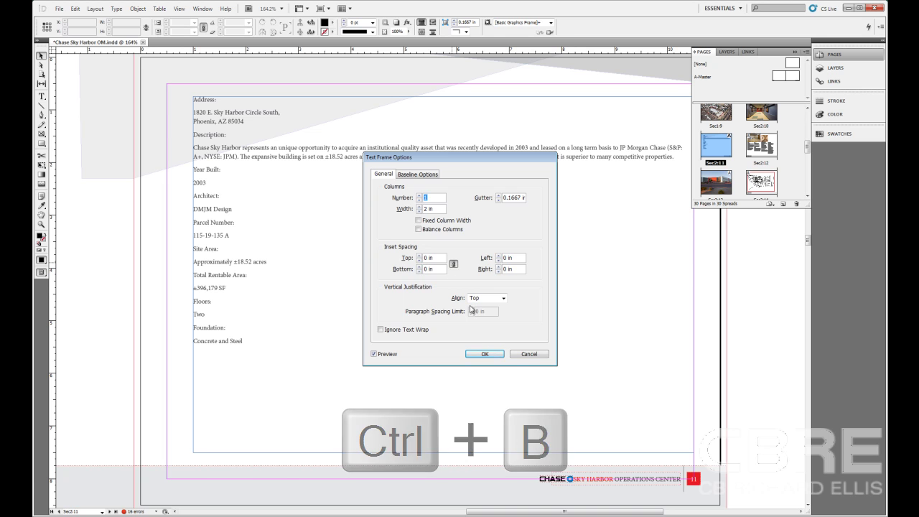
pyautogui.click(525, 356)
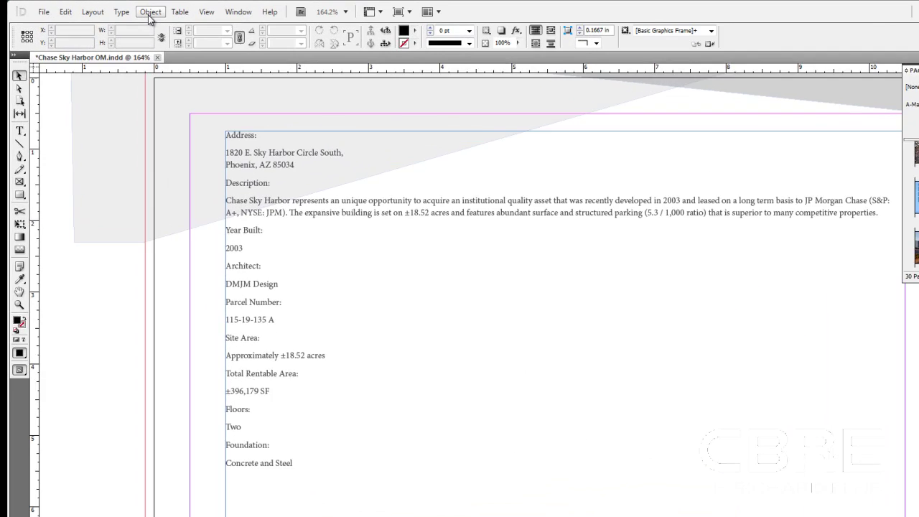
pyautogui.click(137, 10)
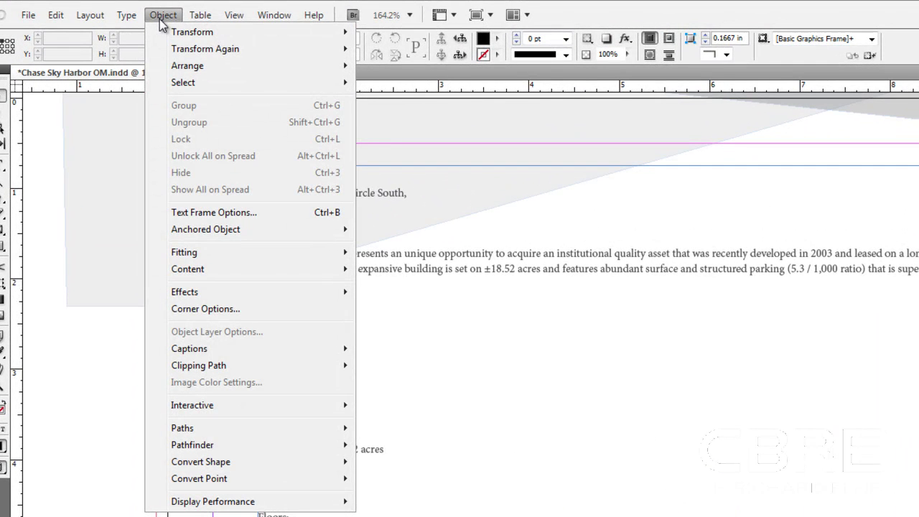
pyautogui.click(230, 213)
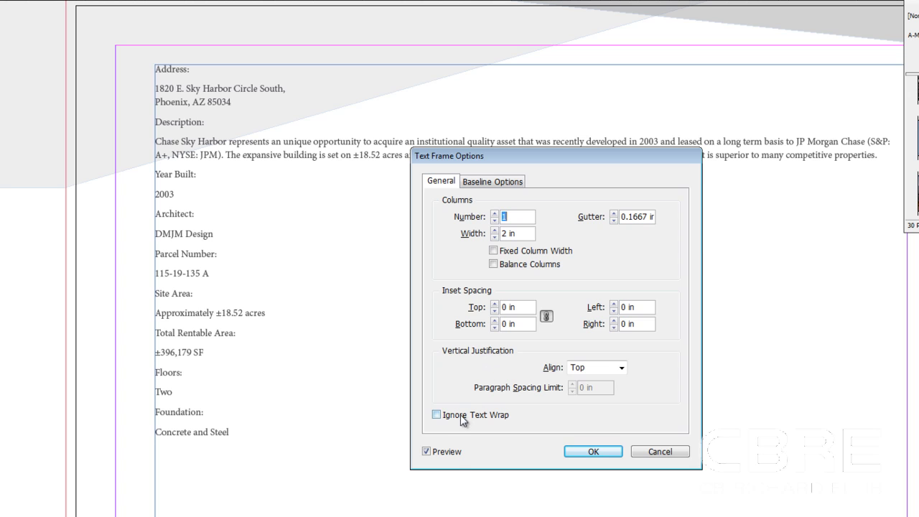
pyautogui.click(426, 452)
pyautogui.click(426, 452)
pyautogui.moveTo(554, 163); pyautogui.dragTo(586, 213)
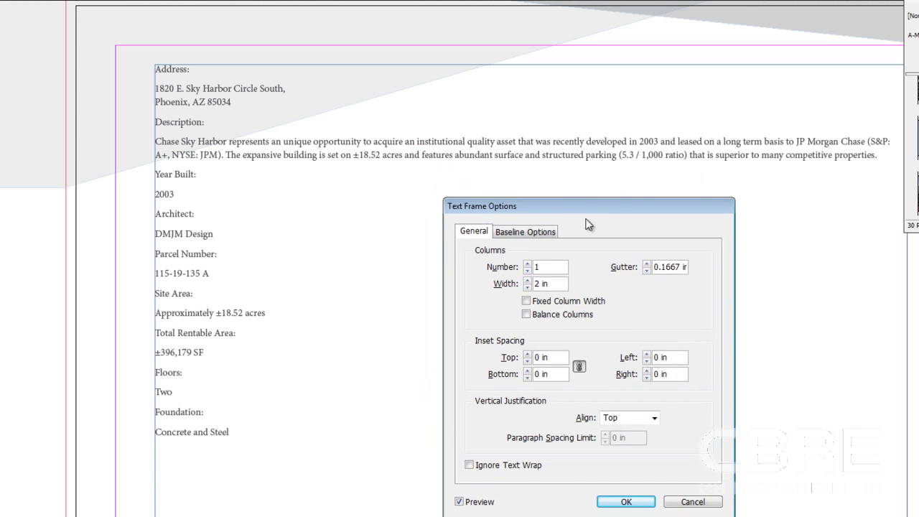
pyautogui.click(527, 264)
pyautogui.click(527, 263)
pyautogui.click(527, 263)
# - Discard the earlier changes, then set the page 11 text frame to 4 columns in Text Frame Options
pyautogui.click(693, 501)
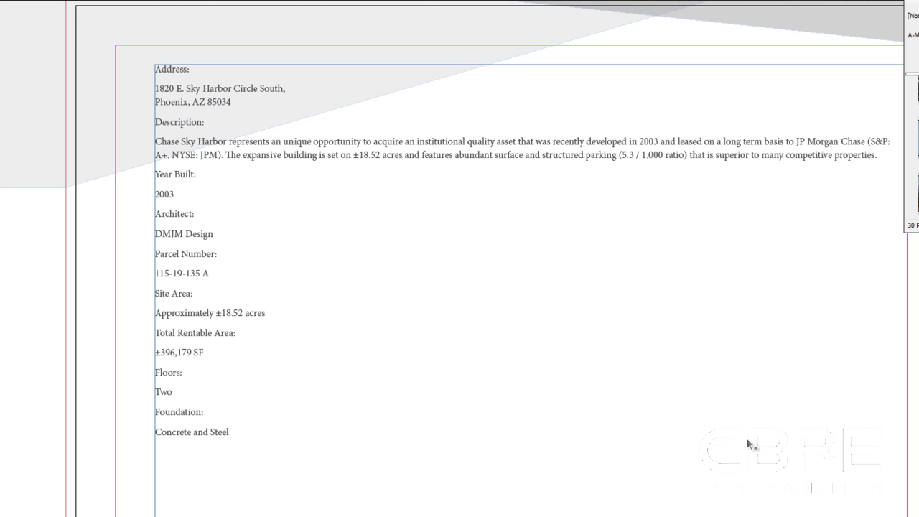
pyautogui.click(747, 347)
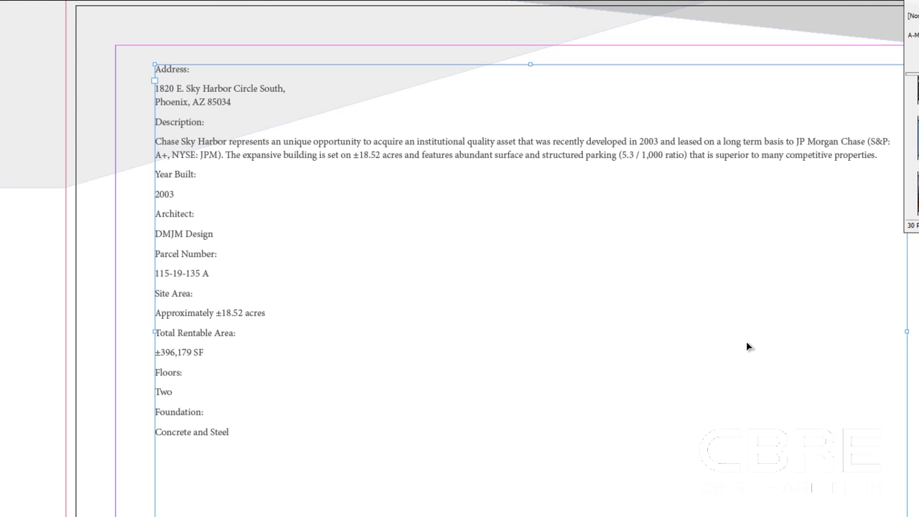
pyautogui.hotkey('ctrl', 'b')
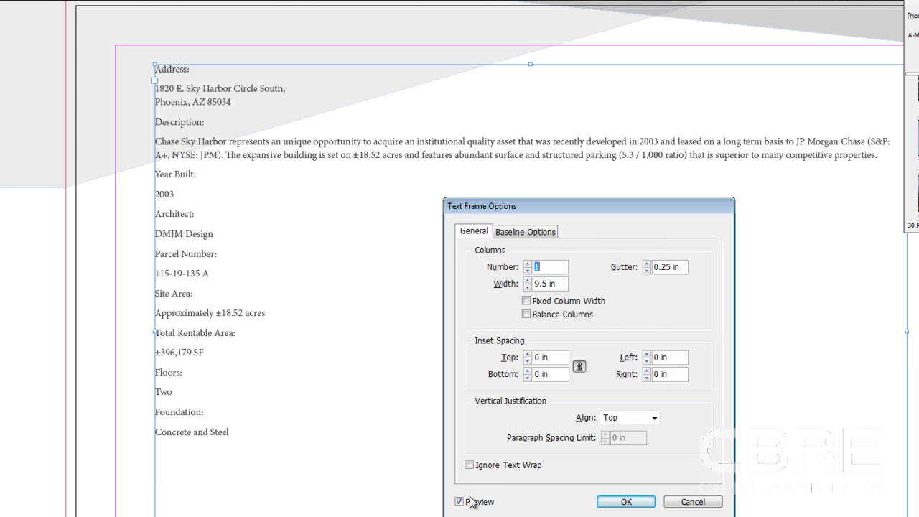
pyautogui.click(529, 263)
pyautogui.click(528, 263)
pyautogui.click(528, 263)
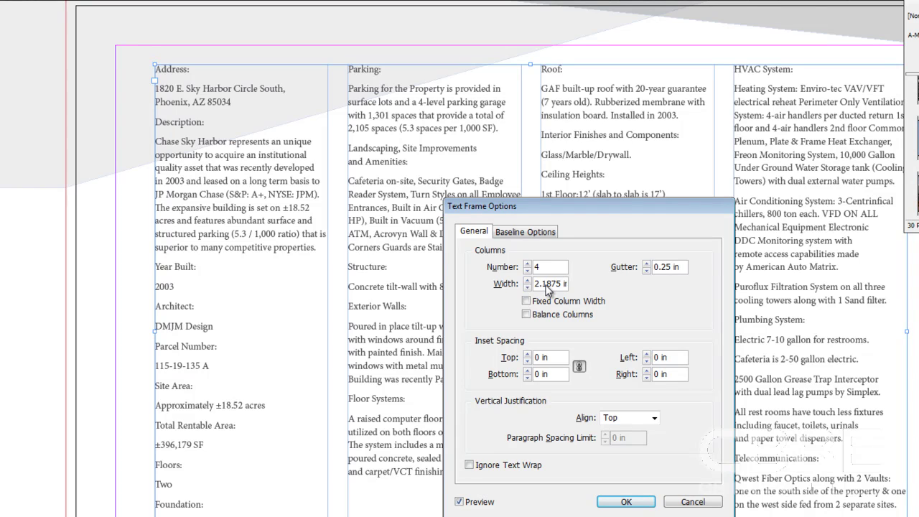
# - Widen the column gutter to 0.5 in, then bring it back to 0.25 in
pyautogui.click(648, 263)
pyautogui.click(648, 263)
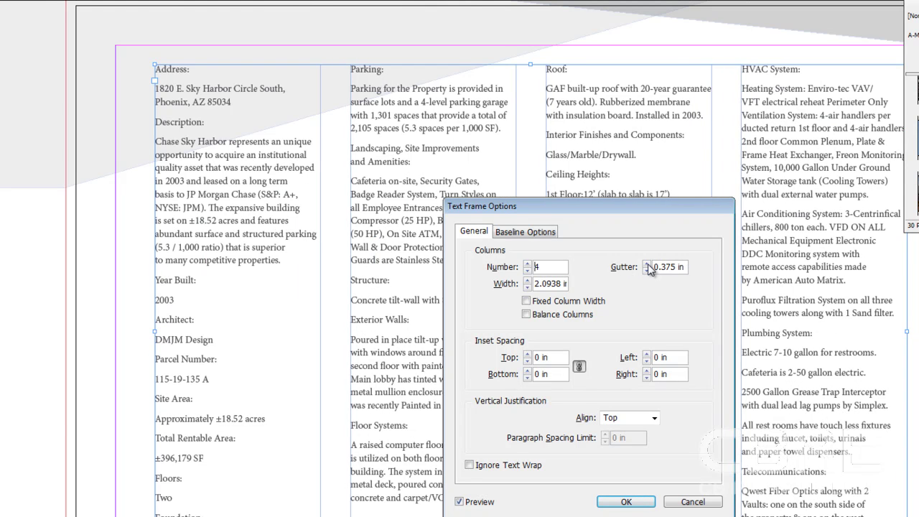
pyautogui.click(648, 264)
pyautogui.click(647, 263)
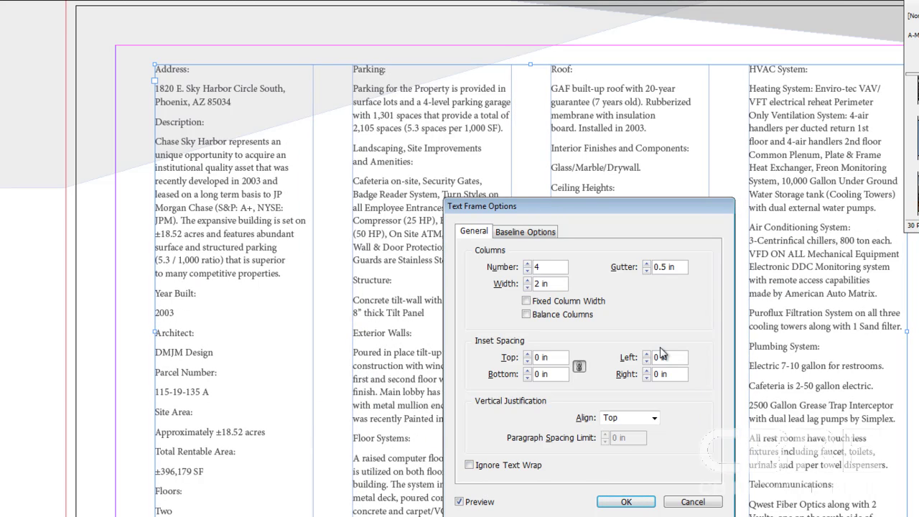
pyautogui.click(646, 271)
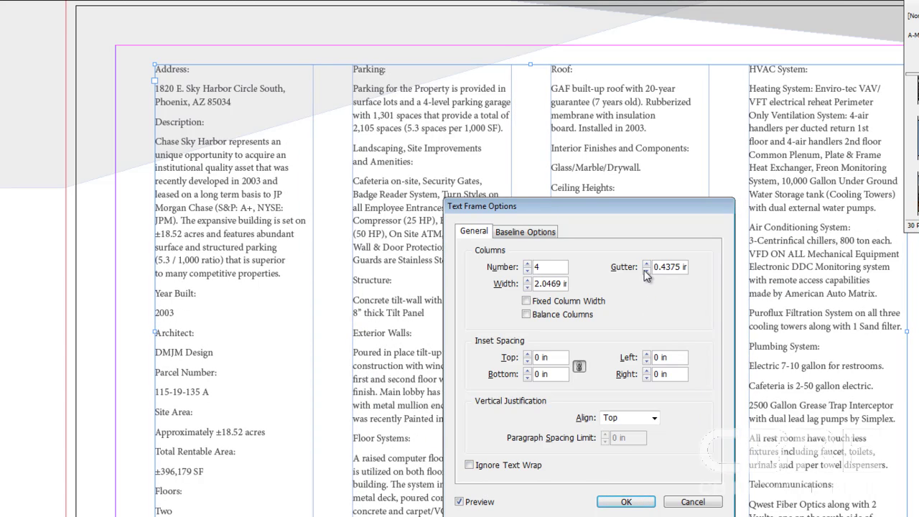
pyautogui.click(646, 270)
pyautogui.click(646, 271)
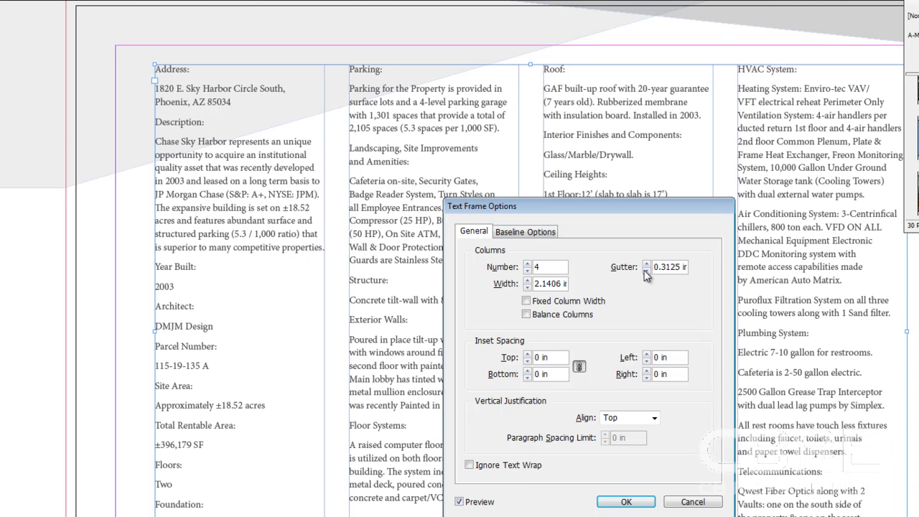
pyautogui.click(646, 270)
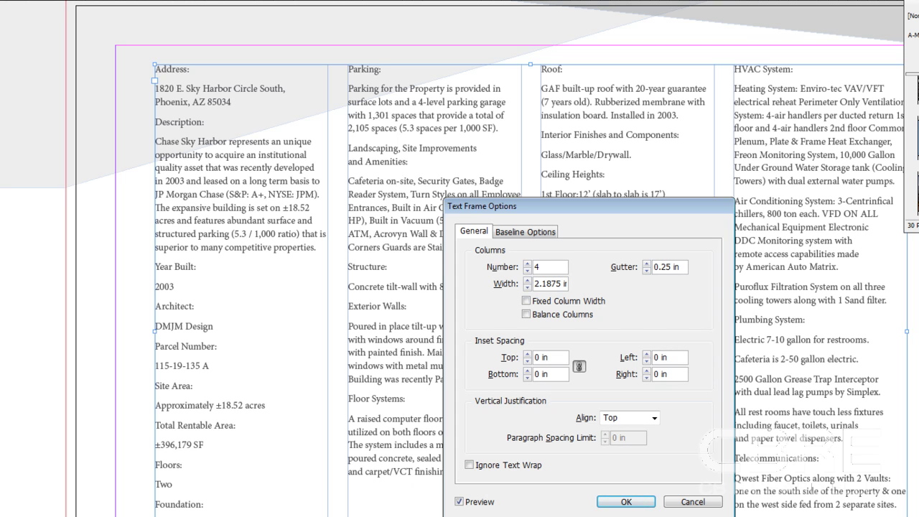
pyautogui.click(530, 316)
pyautogui.click(526, 314)
# - Link the four inset values, test insets up to 0.25 in, then return them all to 0 in
pyautogui.click(579, 368)
pyautogui.click(528, 354)
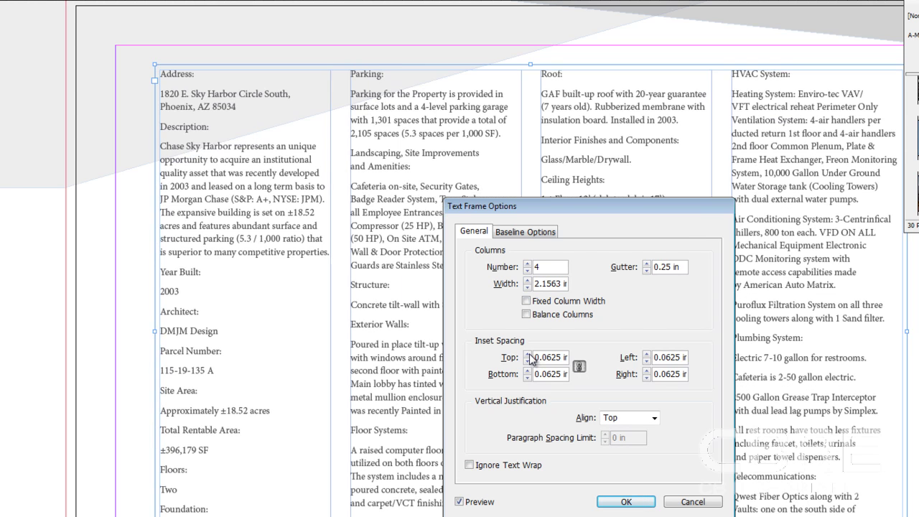
pyautogui.click(528, 353)
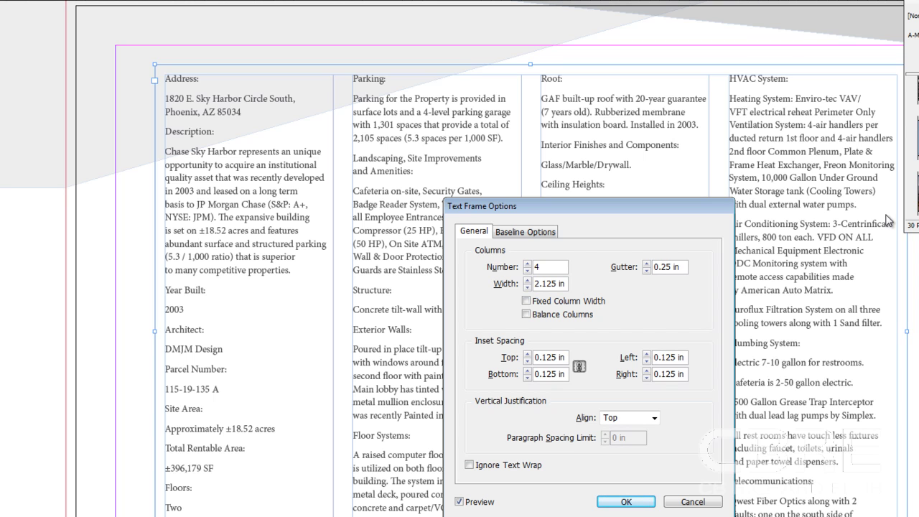
pyautogui.click(578, 365)
pyautogui.click(527, 354)
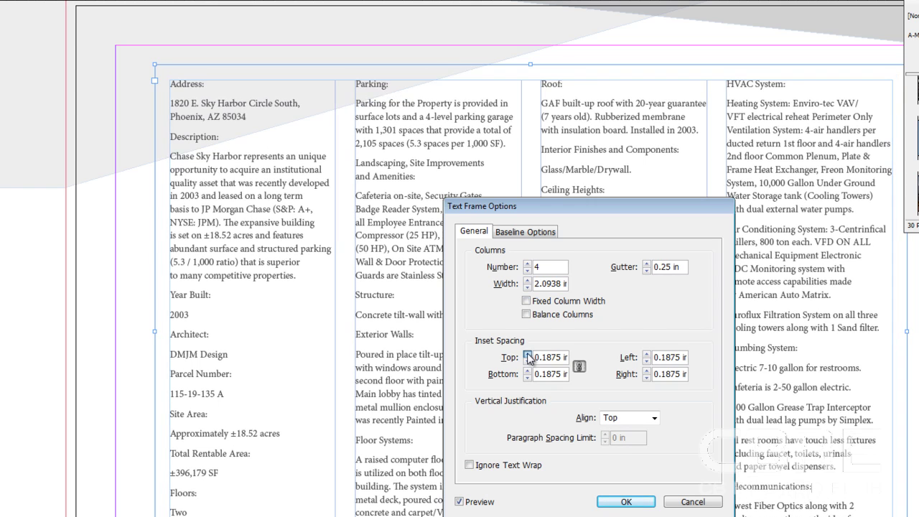
pyautogui.click(527, 354)
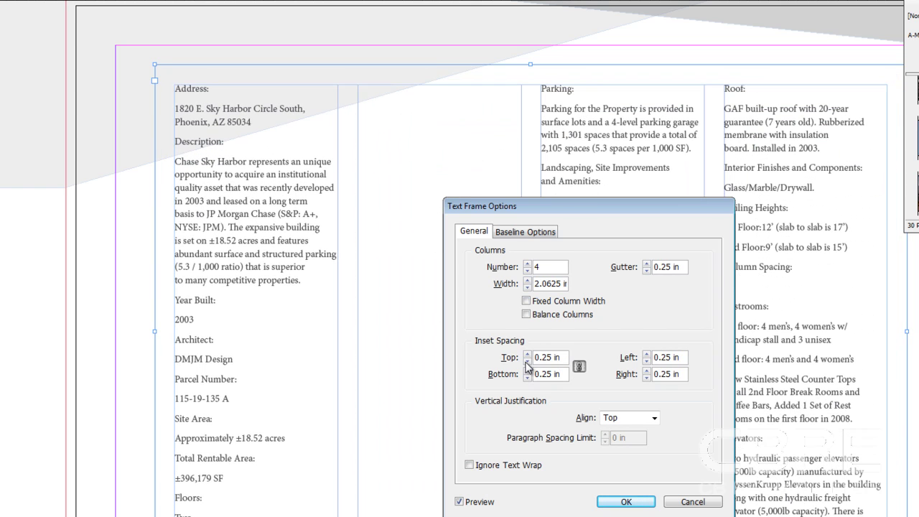
pyautogui.click(527, 361)
pyautogui.click(528, 362)
pyautogui.click(528, 362)
pyautogui.click(528, 362)
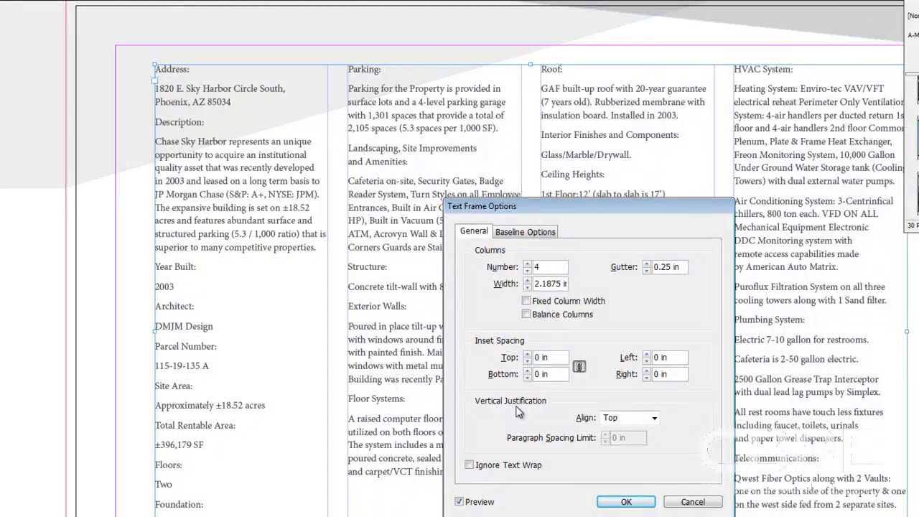
# - Try Center, Bottom and Top vertical alignment, then settle on Justify
pyautogui.click(654, 418)
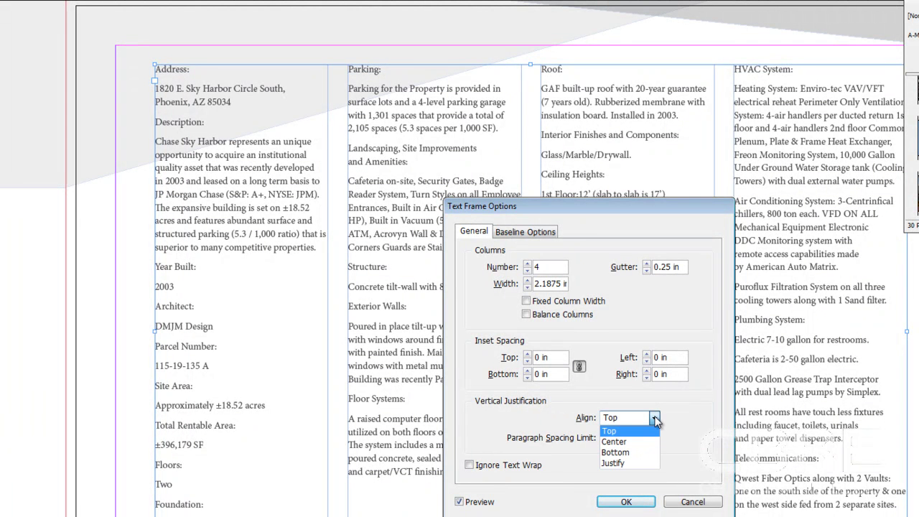
pyautogui.click(653, 441)
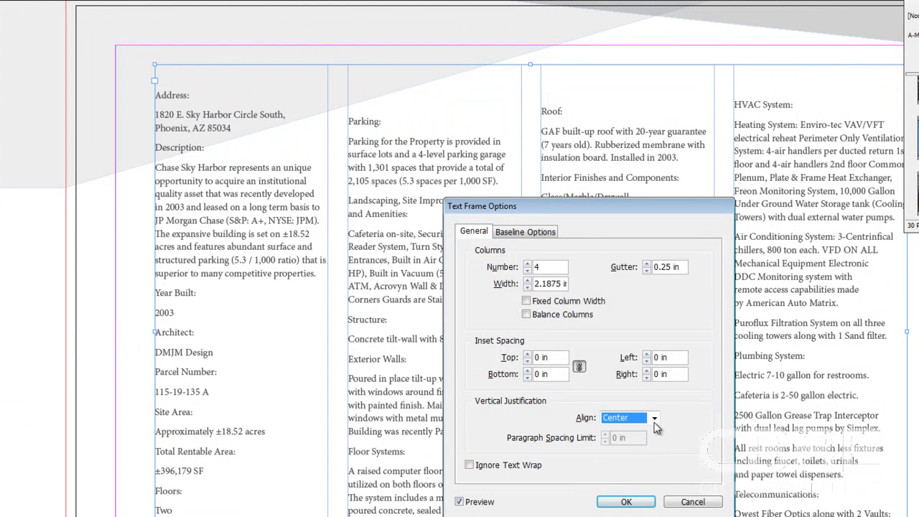
pyautogui.click(654, 420)
pyautogui.click(641, 451)
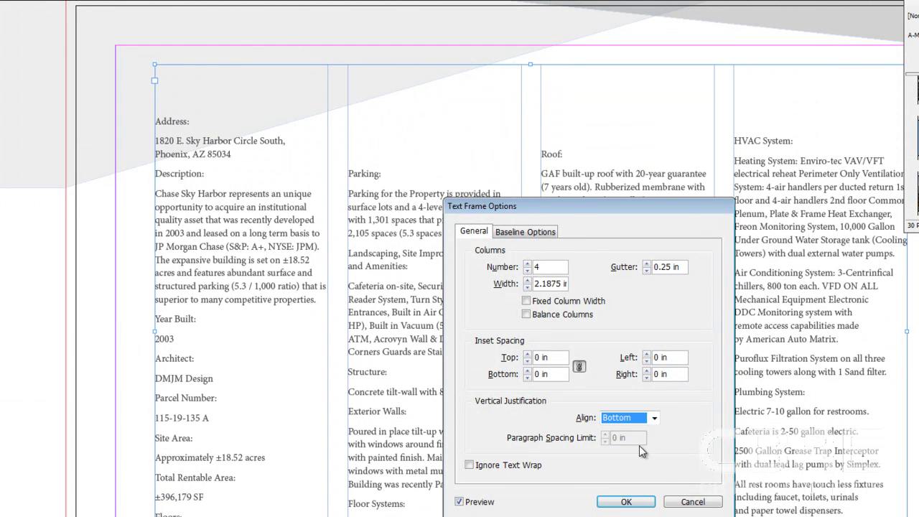
pyautogui.click(654, 417)
pyautogui.click(631, 464)
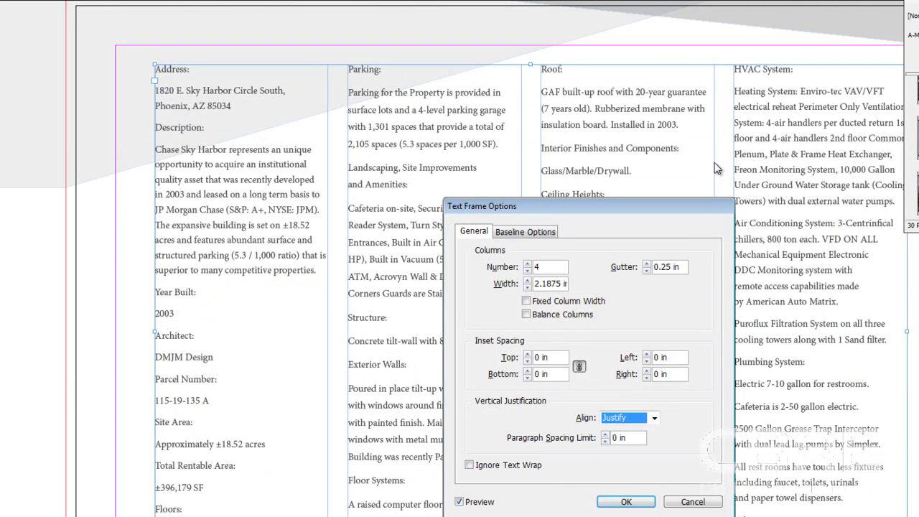
pyautogui.click(656, 421)
pyautogui.click(650, 430)
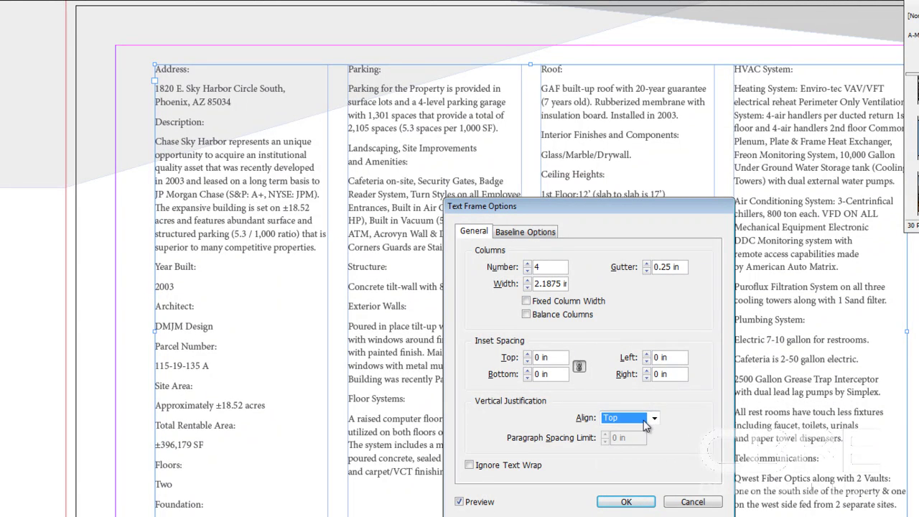
pyautogui.click(654, 418)
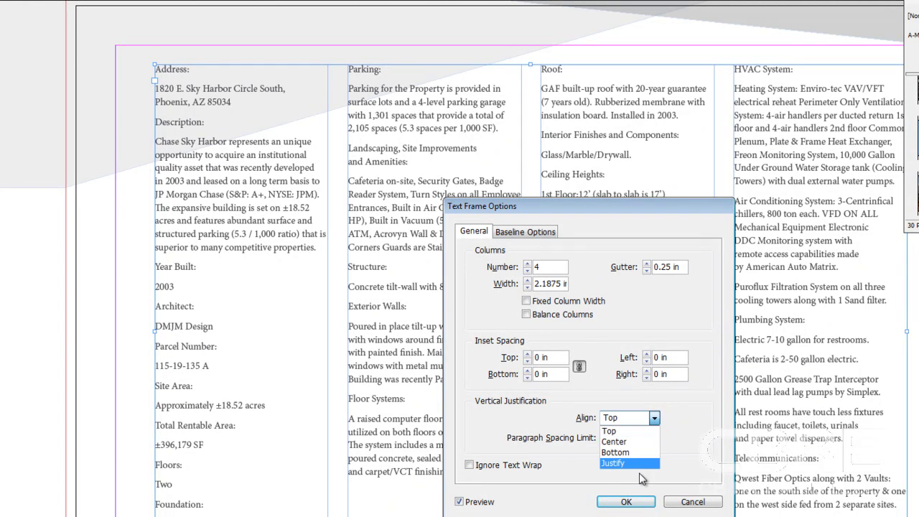
pyautogui.click(641, 464)
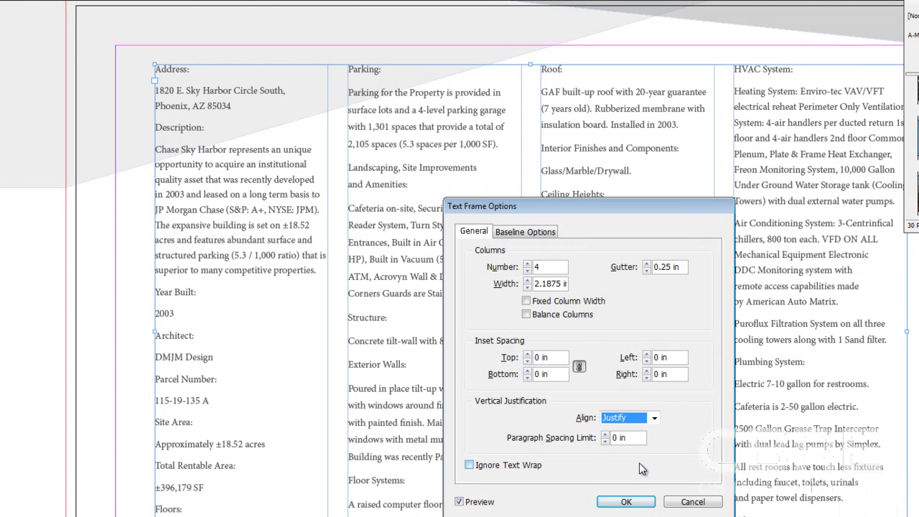
# - Raise the paragraph spacing limit in steps to 0.75 in and slightly beyond
pyautogui.click(604, 435)
pyautogui.click(604, 435)
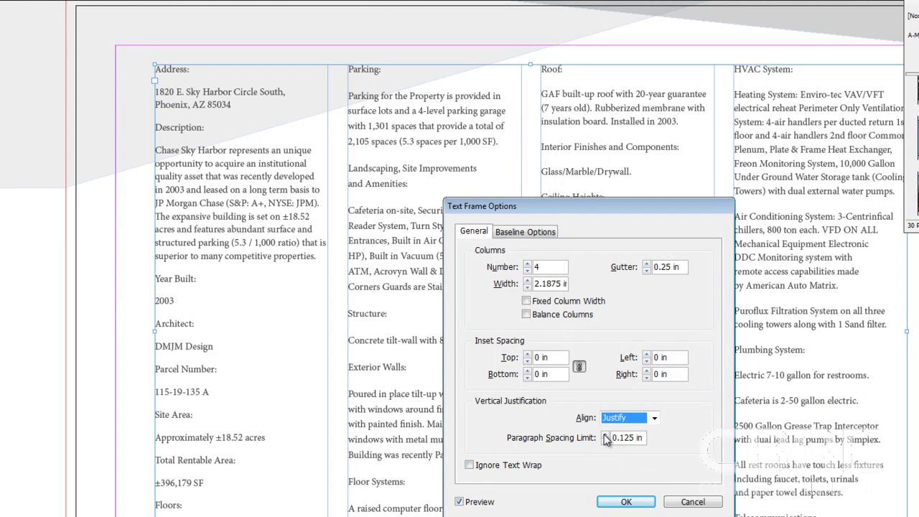
pyautogui.click(604, 436)
pyautogui.click(603, 435)
pyautogui.click(603, 435)
pyautogui.click(604, 435)
pyautogui.click(604, 435)
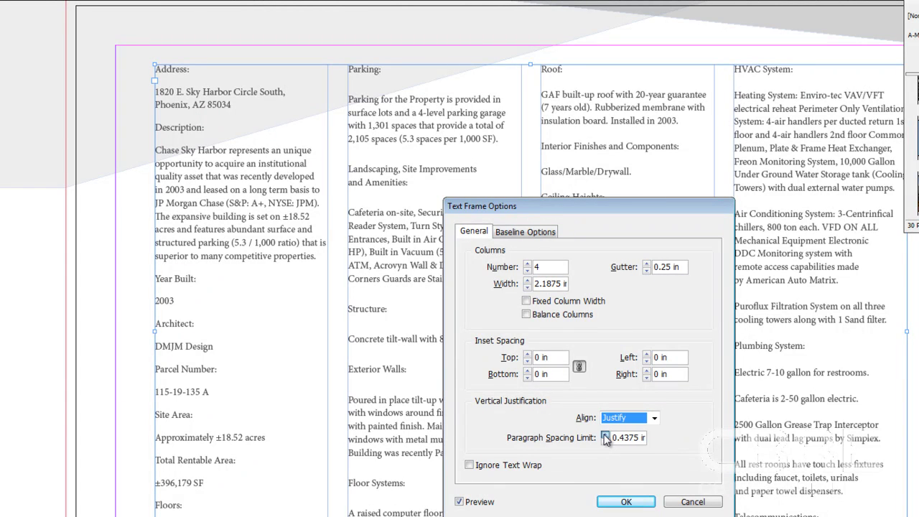
pyautogui.click(603, 435)
pyautogui.click(604, 435)
pyautogui.click(604, 435)
pyautogui.click(604, 435)
pyautogui.click(604, 435)
pyautogui.click(605, 435)
# - Lower the paragraph spacing limit back down and set vertical alignment to Top
pyautogui.click(605, 441)
pyautogui.click(604, 441)
pyautogui.click(604, 441)
pyautogui.click(604, 441)
pyautogui.click(605, 441)
pyautogui.click(604, 441)
pyautogui.click(604, 441)
pyautogui.click(604, 441)
pyautogui.click(604, 441)
pyautogui.click(604, 441)
pyautogui.click(605, 441)
pyautogui.click(604, 441)
pyautogui.click(605, 441)
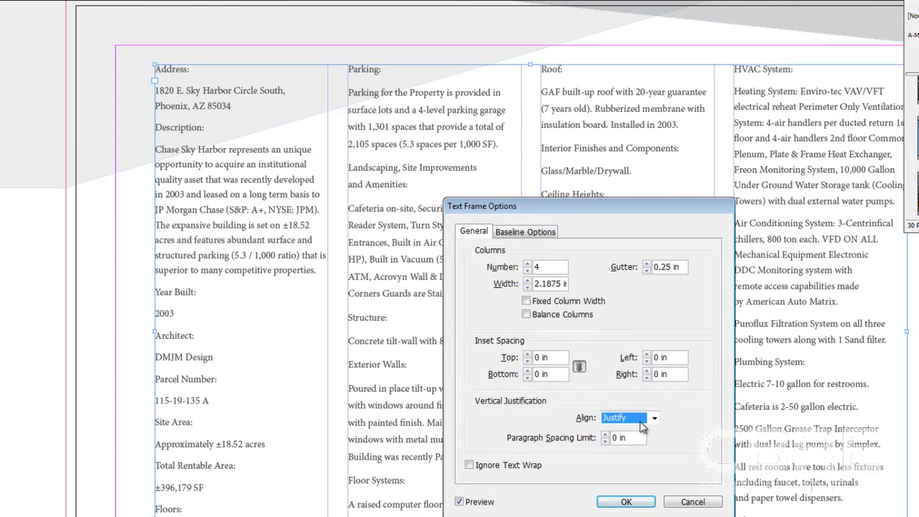
pyautogui.click(652, 420)
pyautogui.click(648, 430)
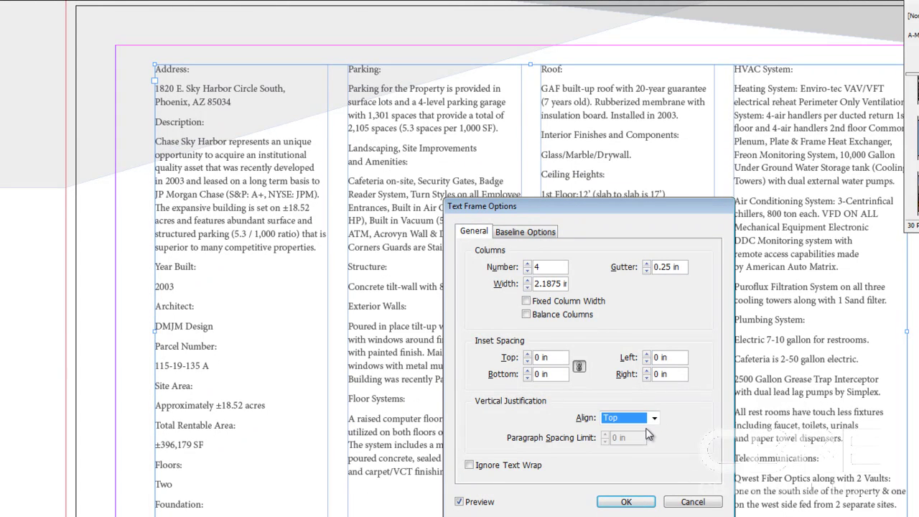
pyautogui.click(470, 465)
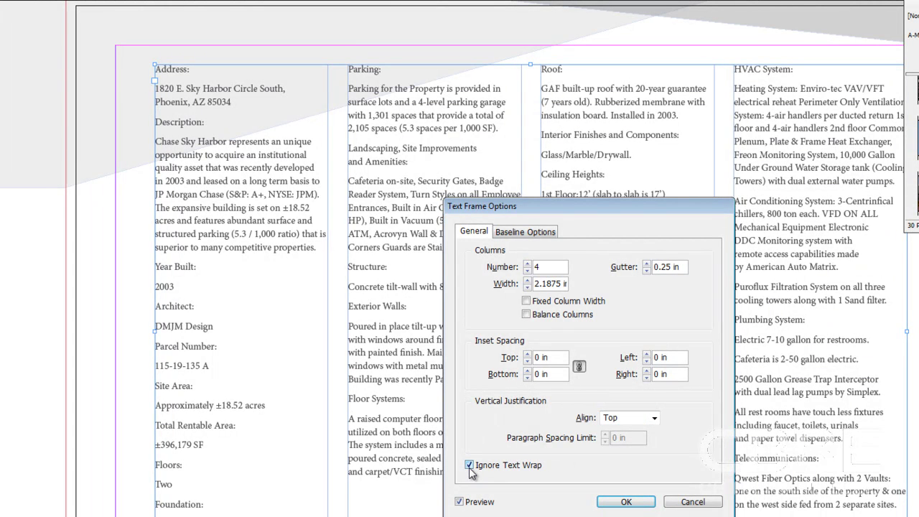
pyautogui.click(470, 465)
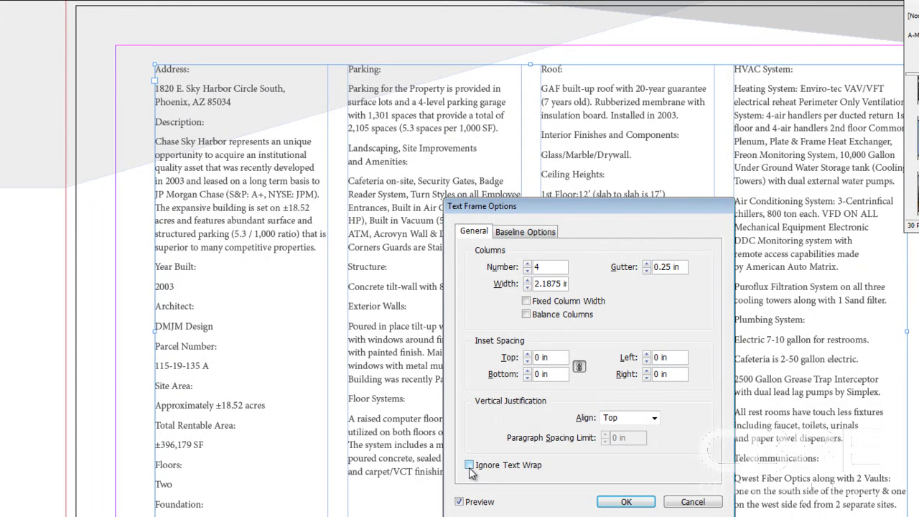